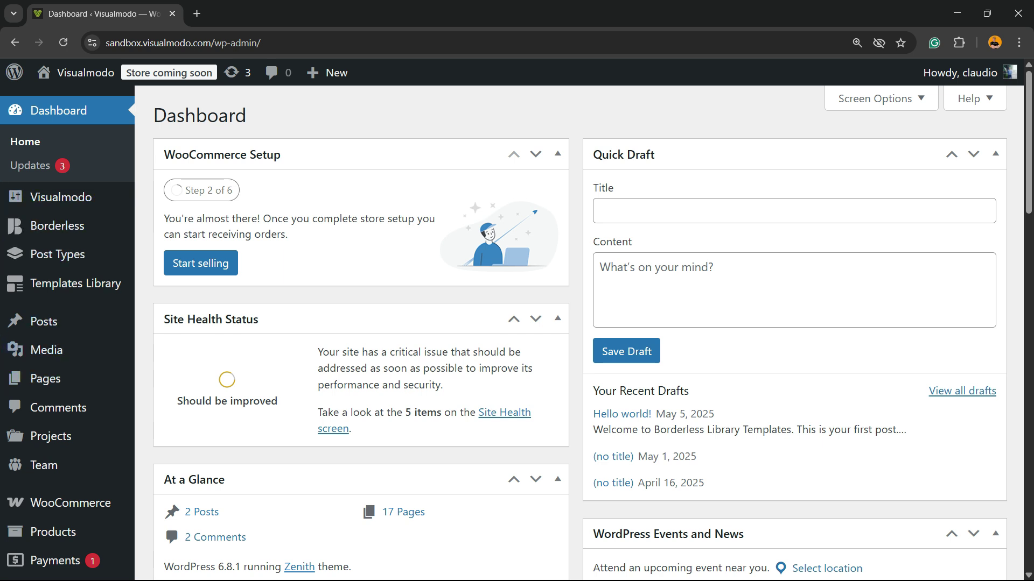
Start a new page titled 404 and move into the page body.
{"action": "scroll", "coordinate": [32, 184], "scroll_direction": "down", "scroll_amount": 5}
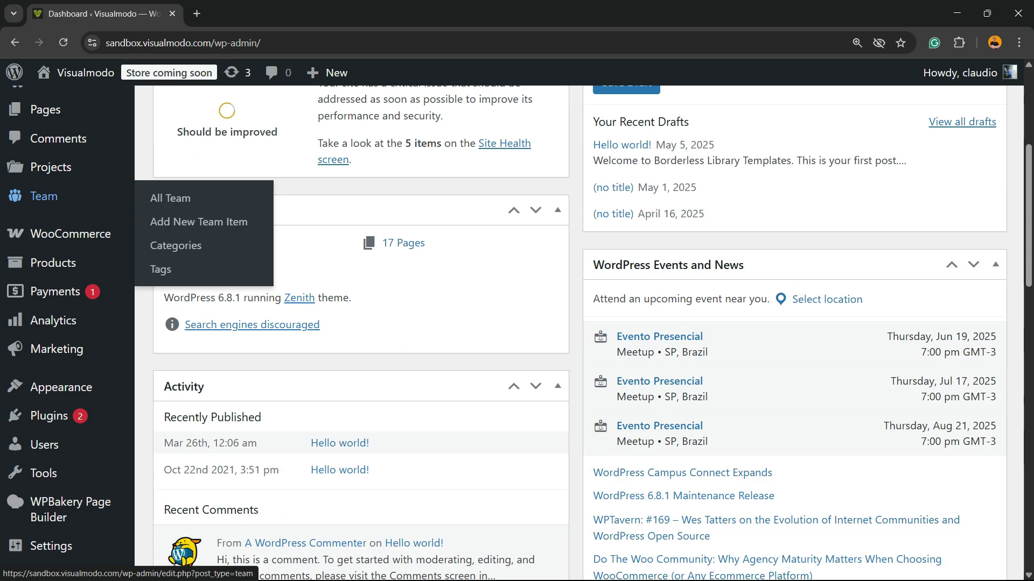
{"action": "scroll", "coordinate": [54, 243], "scroll_direction": "up", "scroll_amount": 3}
{"action": "mouse_move", "coordinate": [46, 244]}
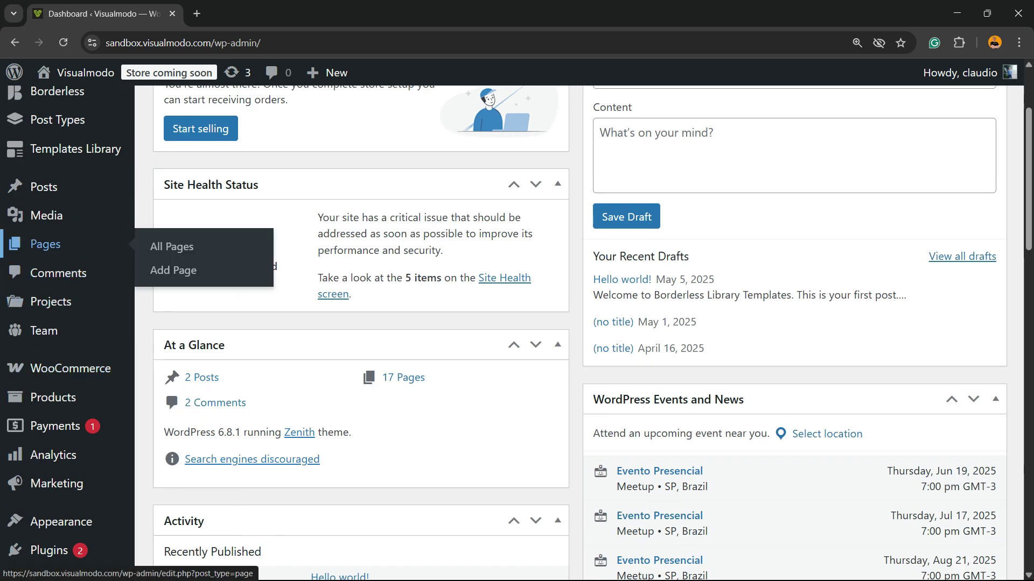
{"action": "left_click", "coordinate": [46, 244]}
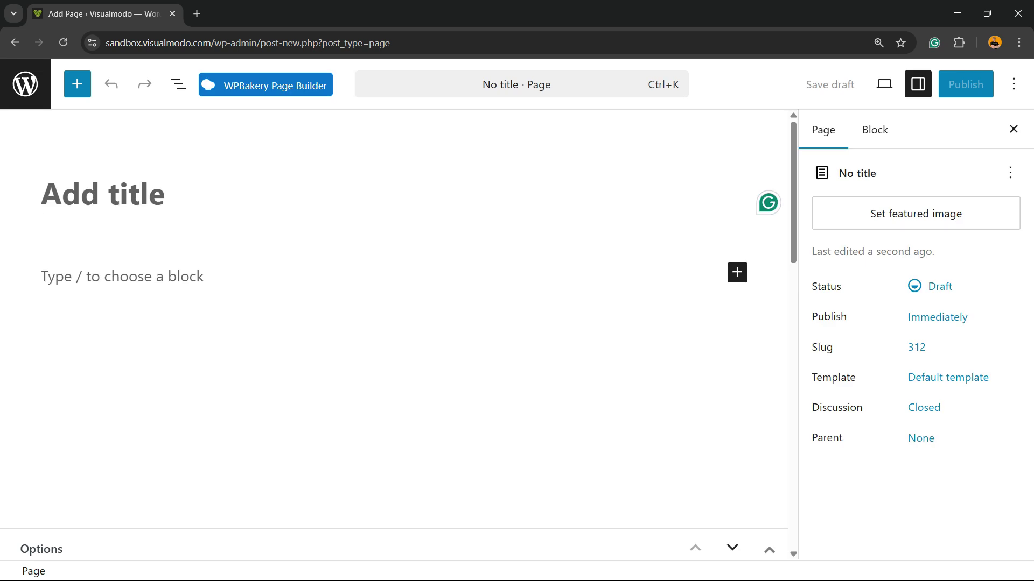
{"action": "type", "text": "4"}
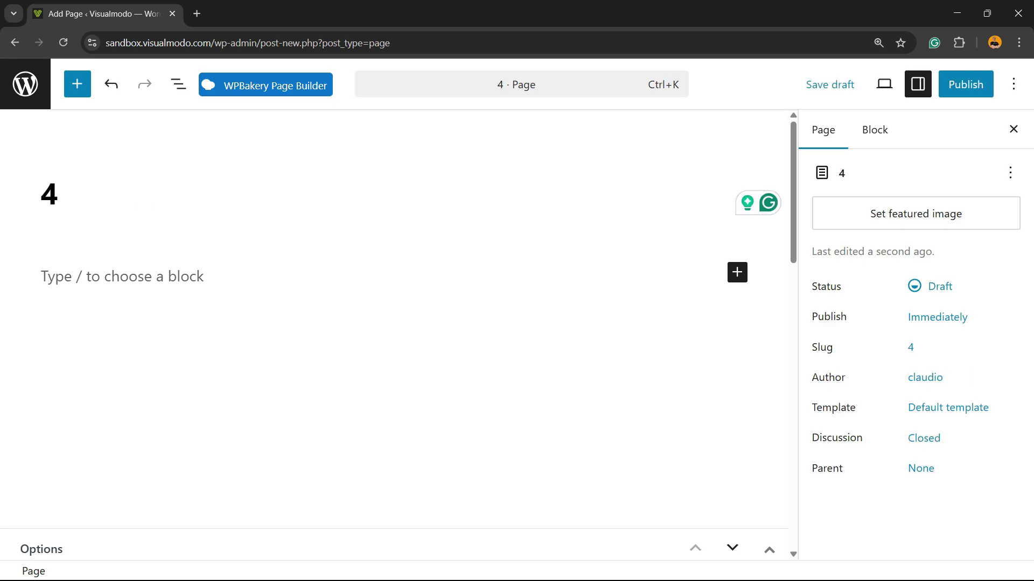
{"action": "type", "text": "04"}
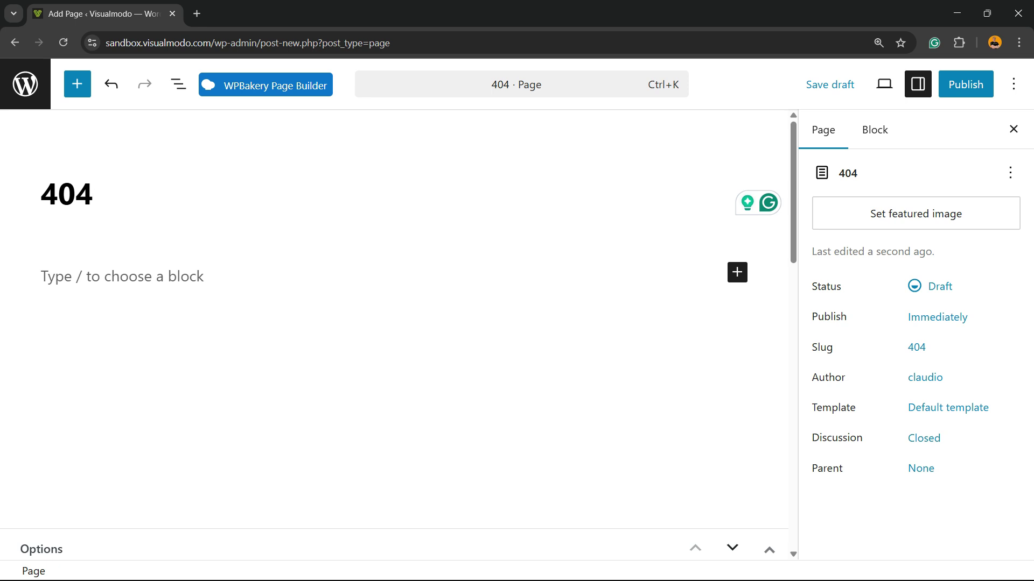
{"action": "key", "text": "Return"}
{"action": "double_click", "coordinate": [66, 192]}
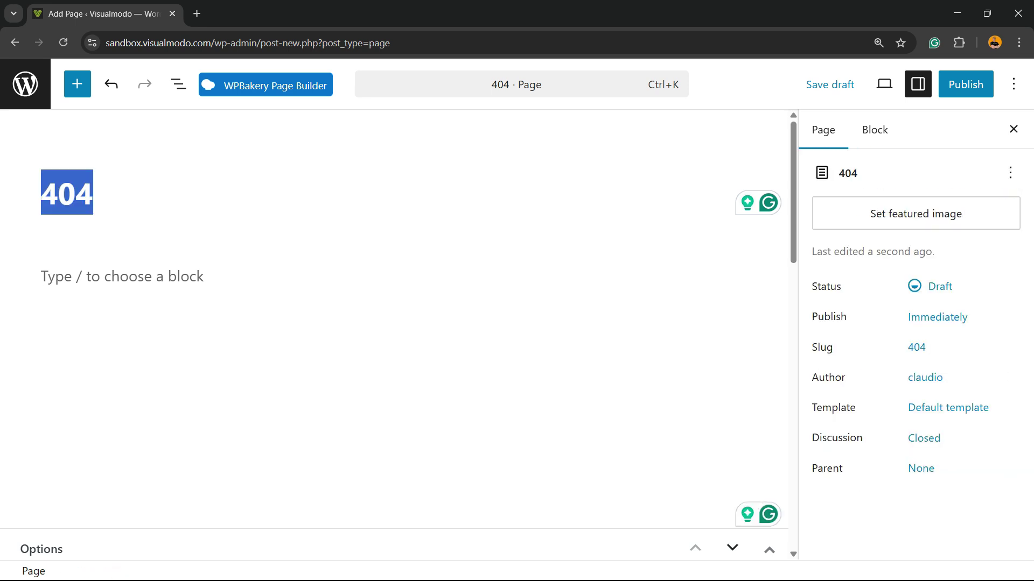
{"action": "key", "text": "ctrl+c"}
{"action": "left_click", "coordinate": [41, 276]}
{"action": "key", "text": "ctrl+v"}
{"action": "key", "text": "ctrl+v"}
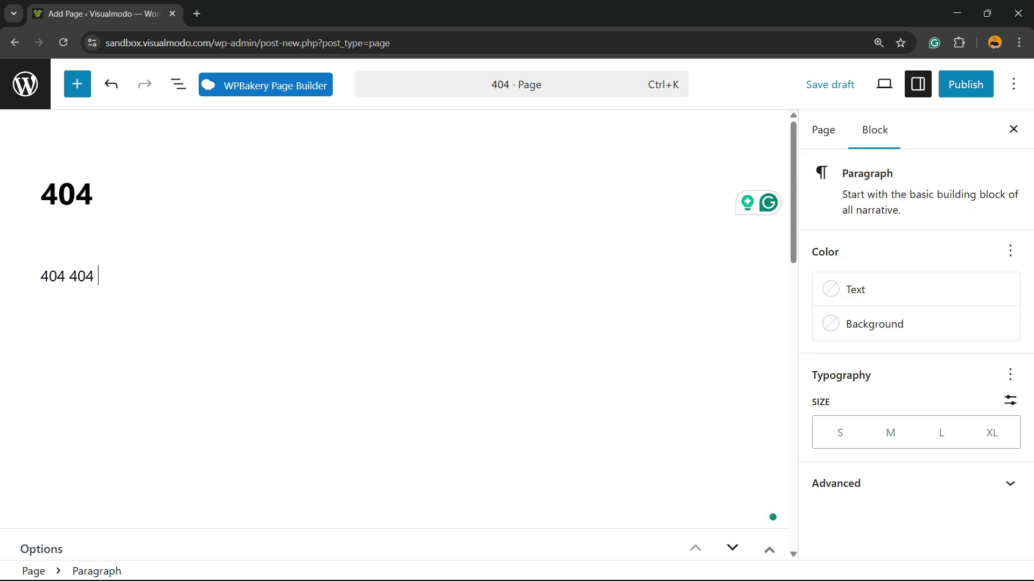
{"action": "key", "text": "ctrl+v"}
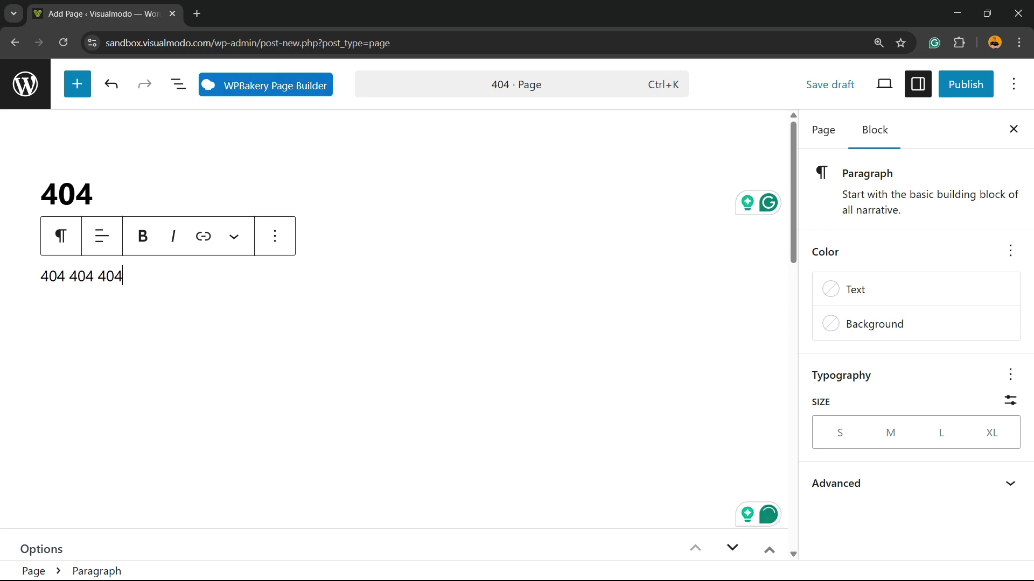
{"action": "key", "text": "ctrl+v"}
{"action": "key", "text": "ctrl+v"}
{"action": "key", "text": "Return"}
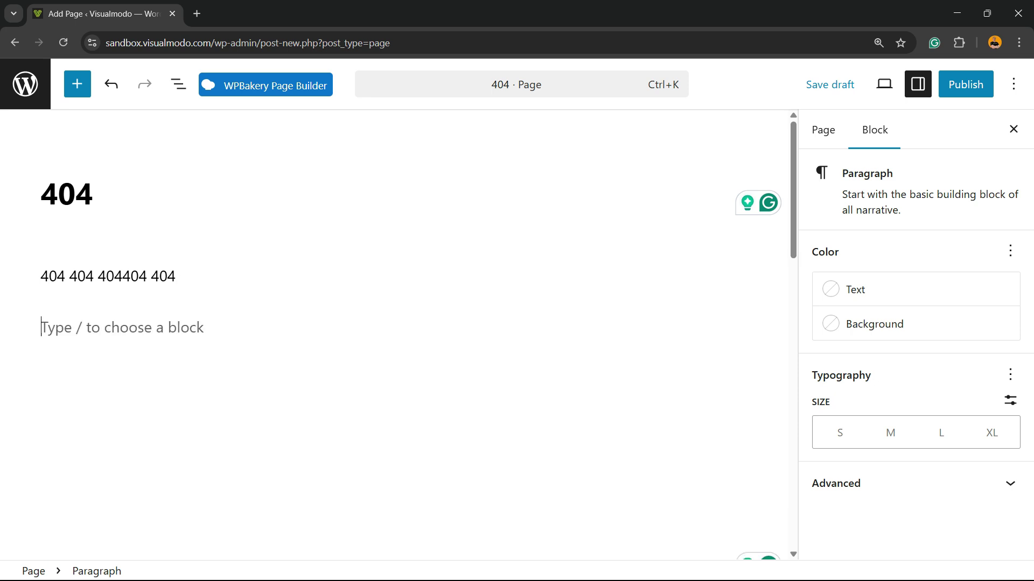
{"action": "left_click", "coordinate": [737, 323]}
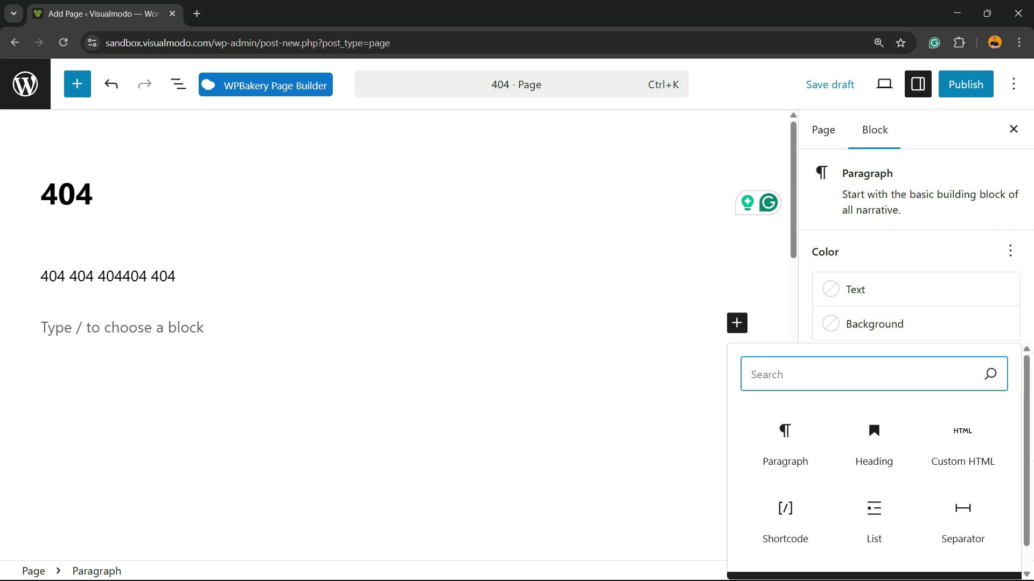
{"action": "key", "text": "Escape"}
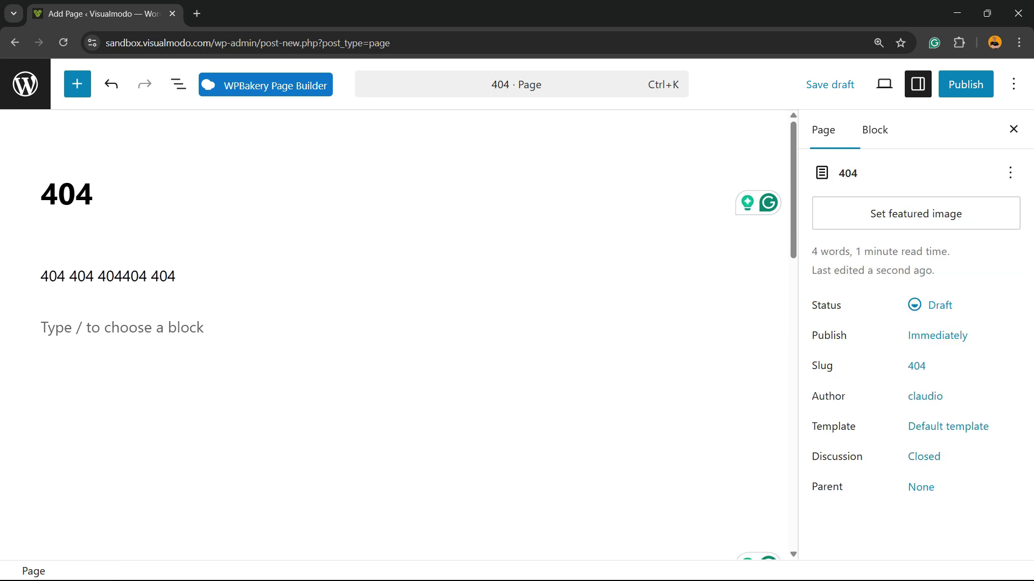
{"action": "left_click", "coordinate": [54, 327]}
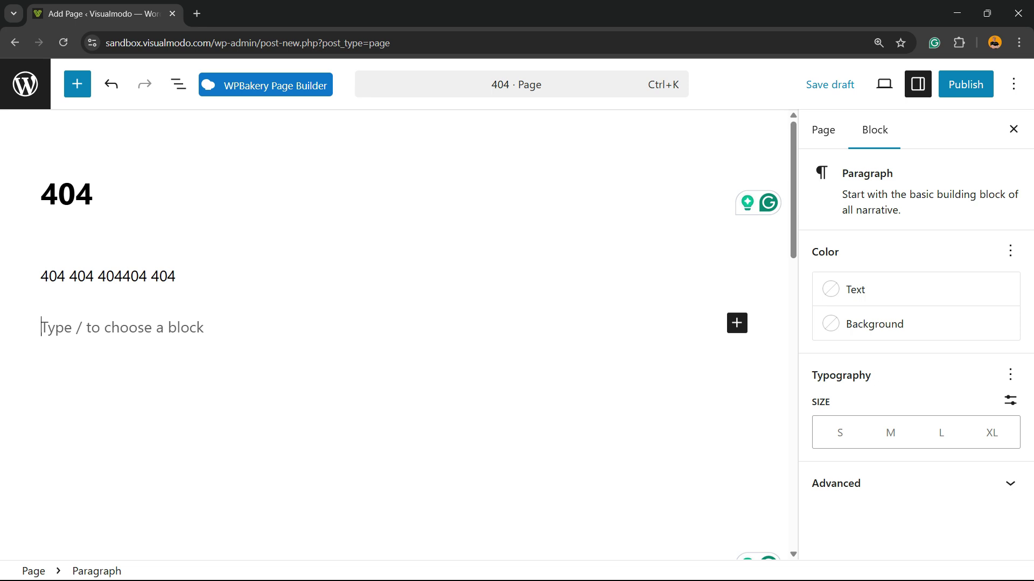
Publish the 404 page and return to the pages list.
{"action": "left_click", "coordinate": [966, 84]}
{"action": "left_click", "coordinate": [969, 84]}
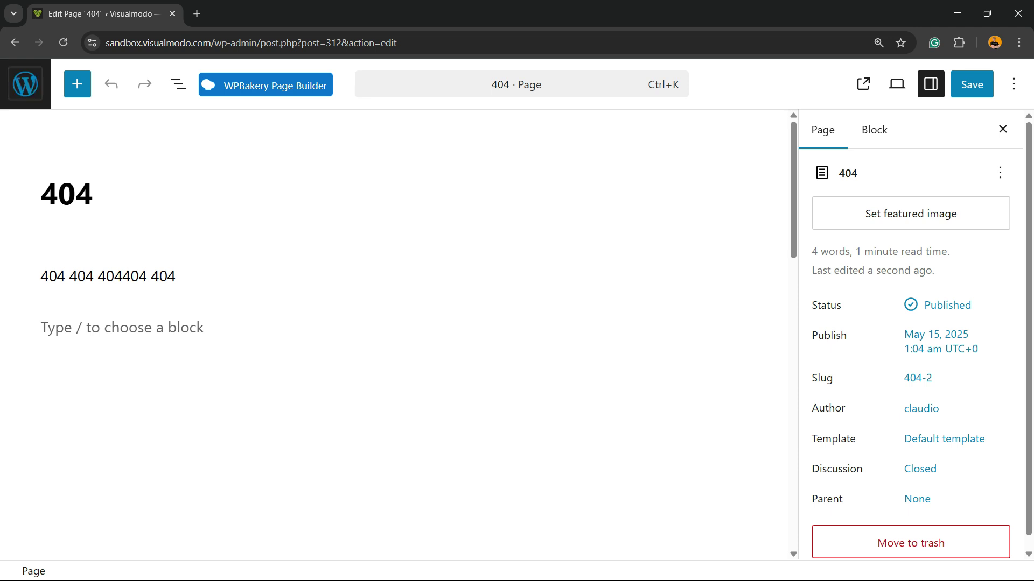
{"action": "left_click", "coordinate": [25, 83]}
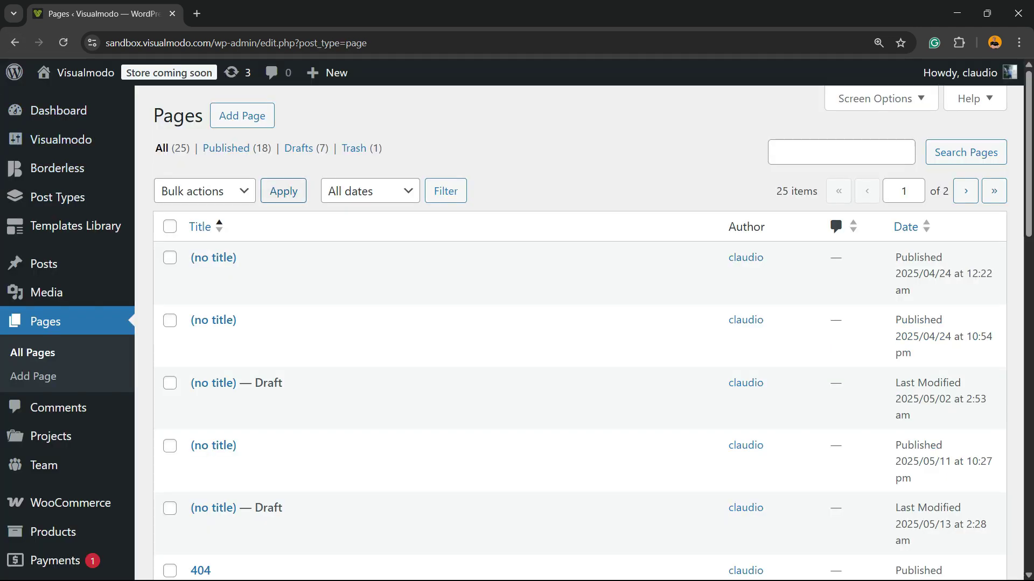
{"action": "mouse_move", "coordinate": [61, 139]}
{"action": "scroll", "coordinate": [61, 216], "scroll_direction": "down", "scroll_amount": 6}
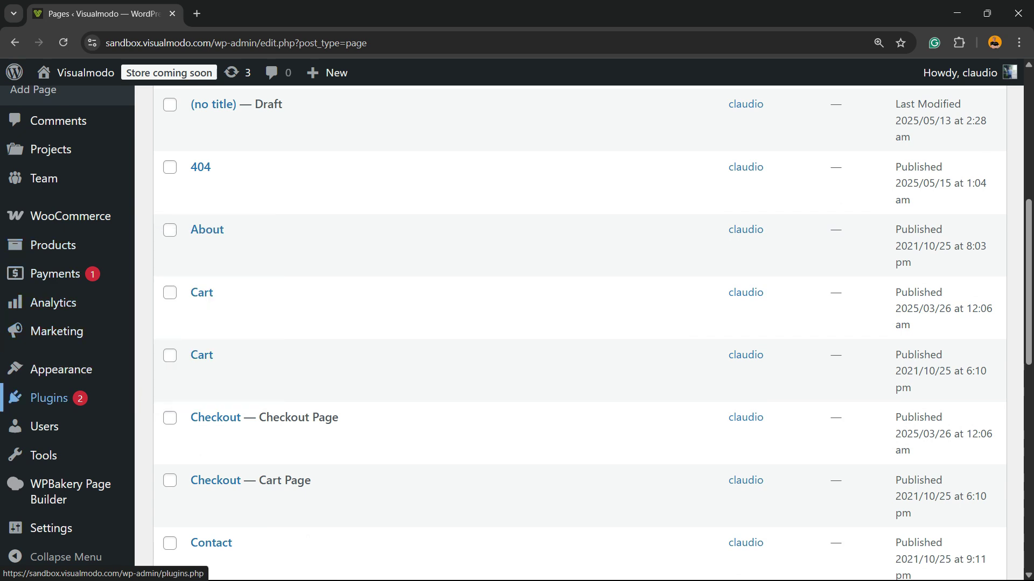
{"action": "mouse_move", "coordinate": [48, 398]}
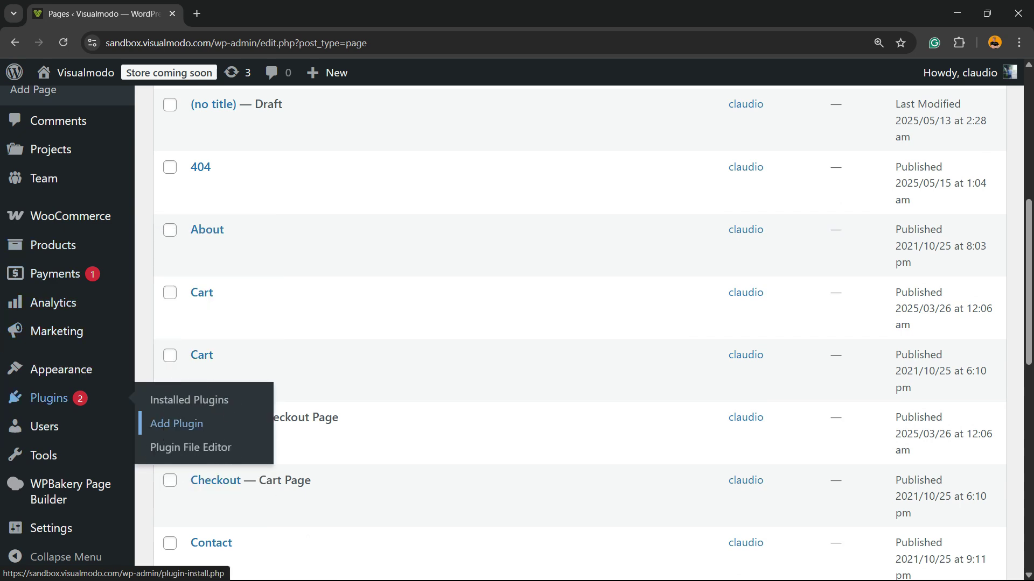
{"action": "left_click", "coordinate": [177, 424]}
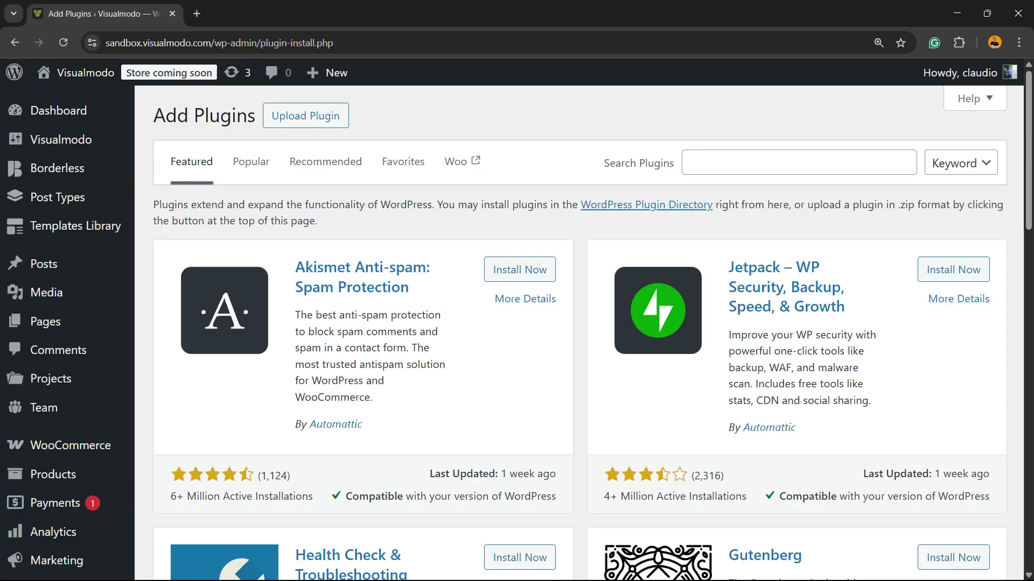
{"action": "left_click_drag", "start_coordinate": [603, 163], "coordinate": [674, 164]}
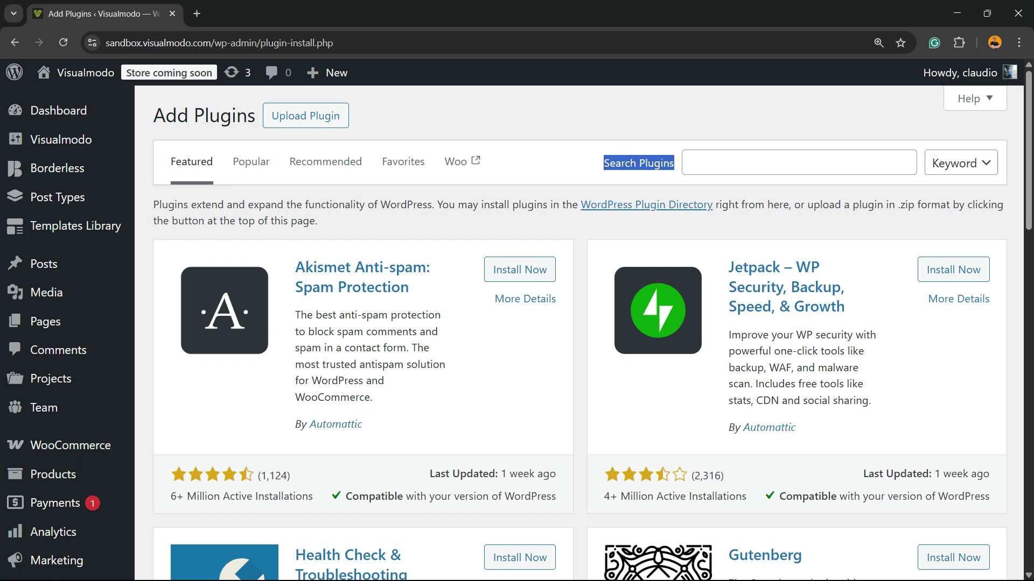
{"action": "left_click", "coordinate": [695, 162]}
{"action": "type", "text": "404"}
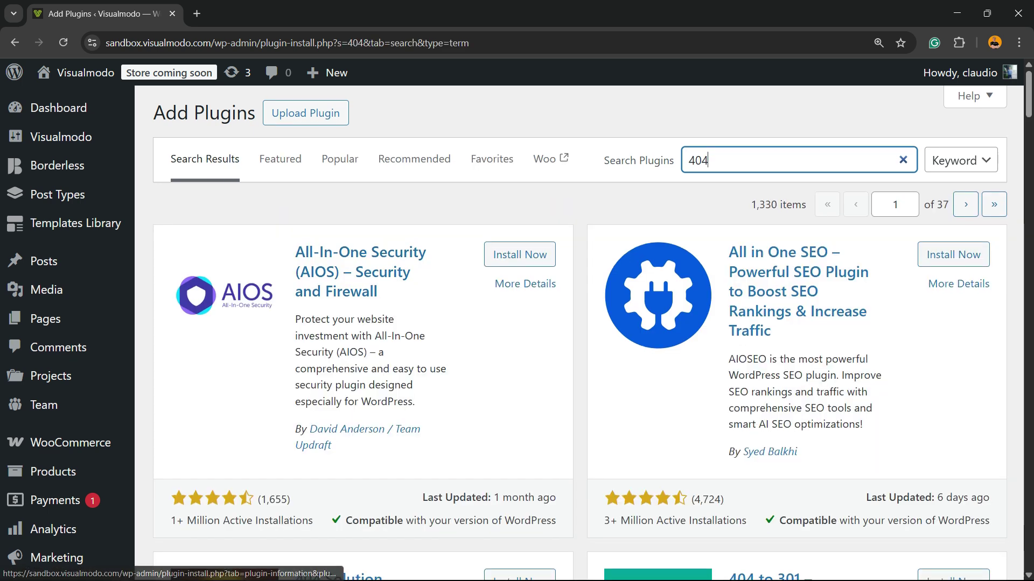
{"action": "scroll", "coordinate": [580, 323], "scroll_direction": "down", "scroll_amount": 2}
{"action": "scroll", "coordinate": [580, 323], "scroll_direction": "down", "scroll_amount": 5}
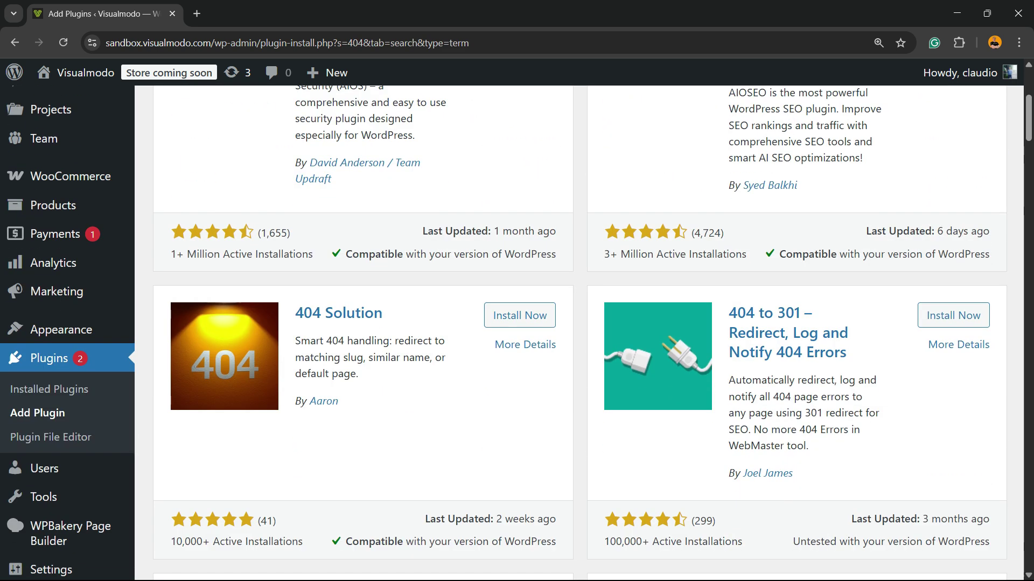
{"action": "scroll", "coordinate": [580, 323], "scroll_direction": "down", "scroll_amount": 10}
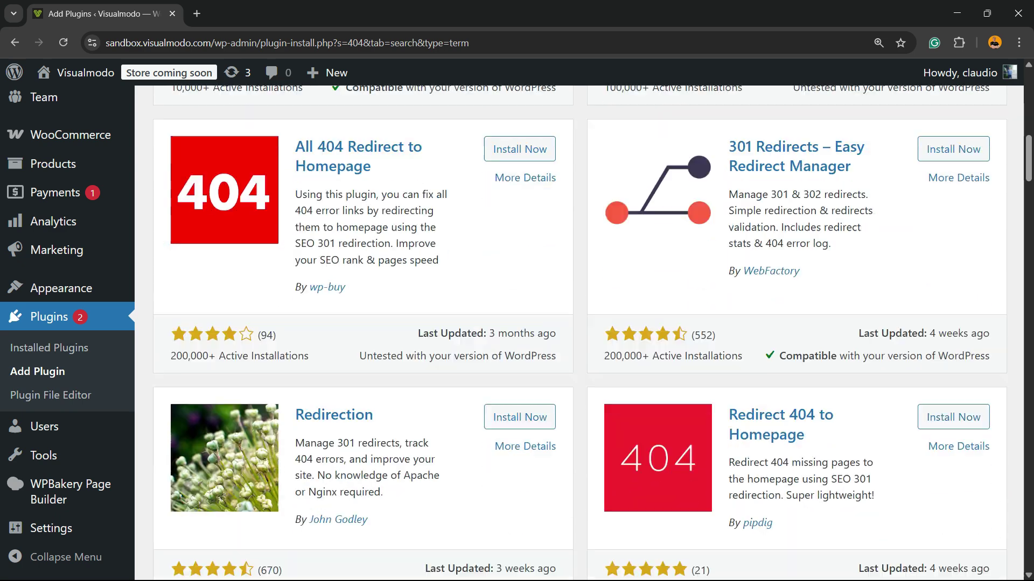
{"action": "scroll", "coordinate": [580, 323], "scroll_direction": "down", "scroll_amount": 2}
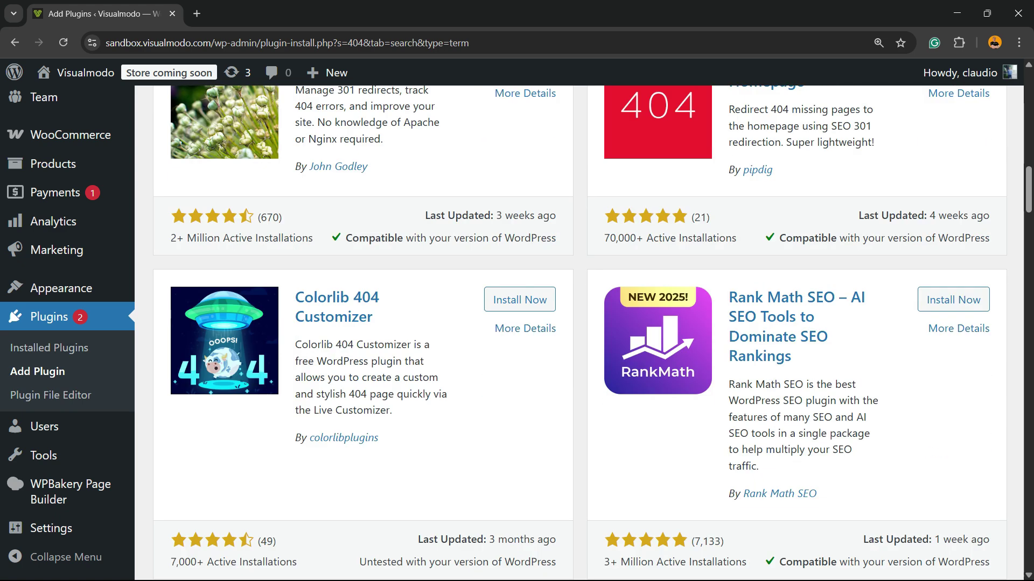
{"action": "scroll", "coordinate": [579, 324], "scroll_direction": "down", "scroll_amount": 2}
{"action": "scroll", "coordinate": [580, 323], "scroll_direction": "up", "scroll_amount": 15}
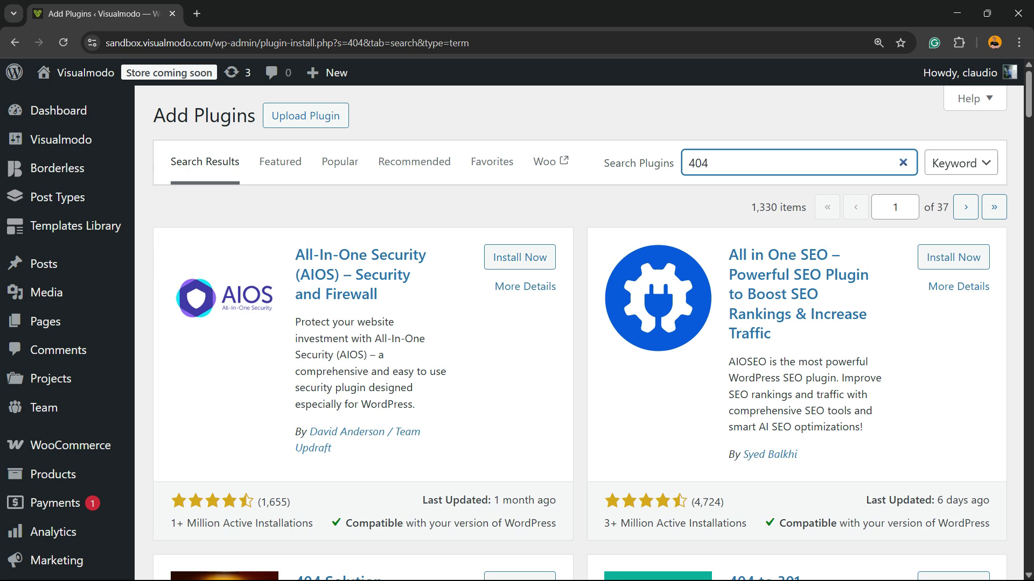
Search plugins for 'custom 404' and install Smart Custom 404 Error Page.
{"action": "type", "text": "custom"}
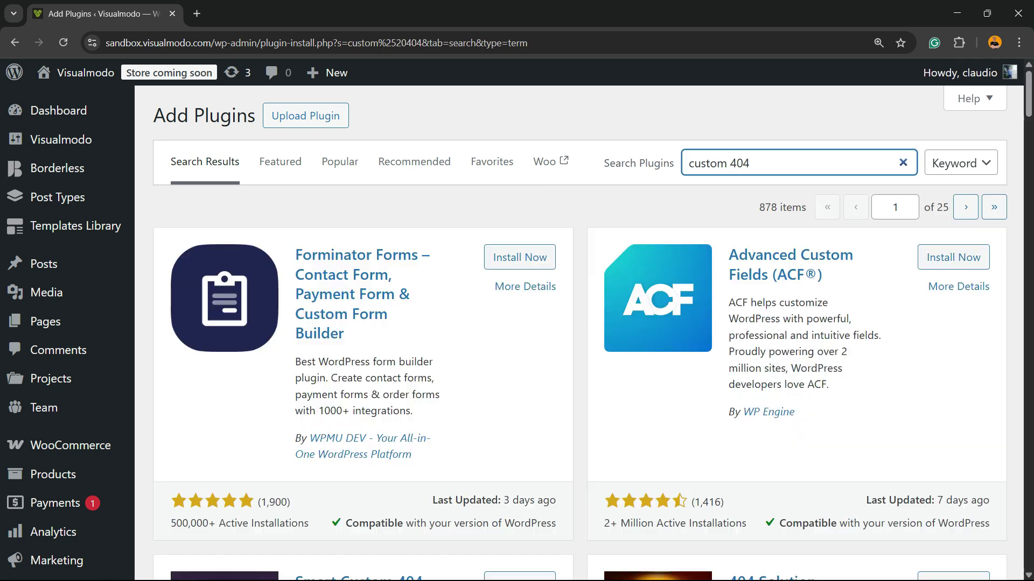
{"action": "scroll", "coordinate": [578, 334], "scroll_direction": "down", "scroll_amount": 5}
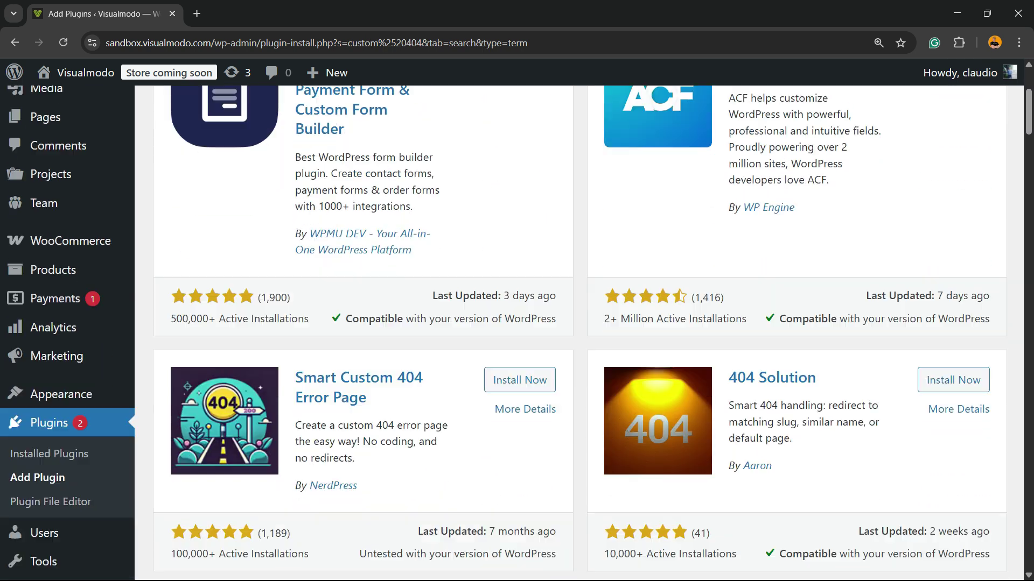
{"action": "left_click_drag", "start_coordinate": [366, 333], "coordinate": [295, 313]}
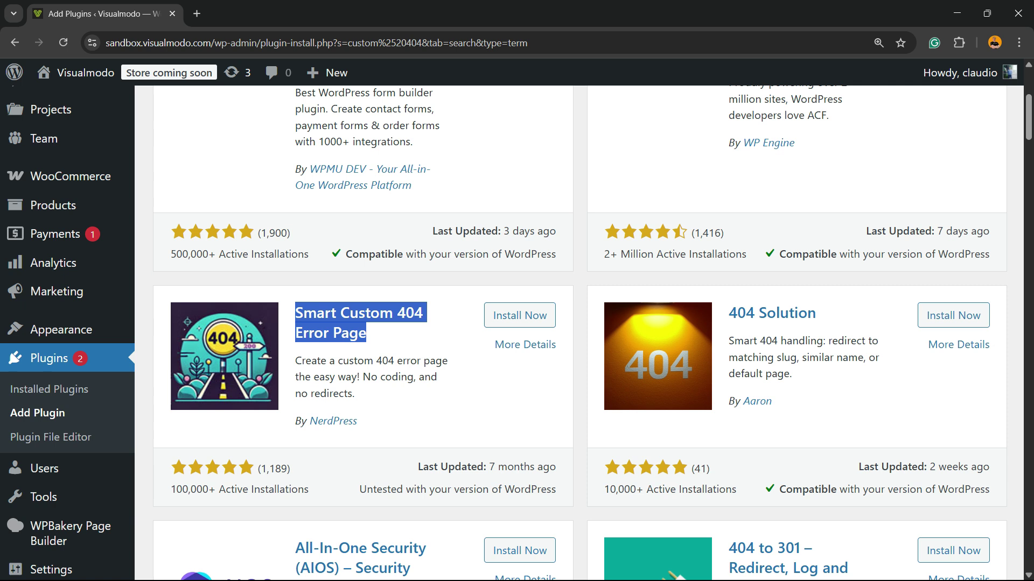
{"action": "left_click", "coordinate": [520, 315]}
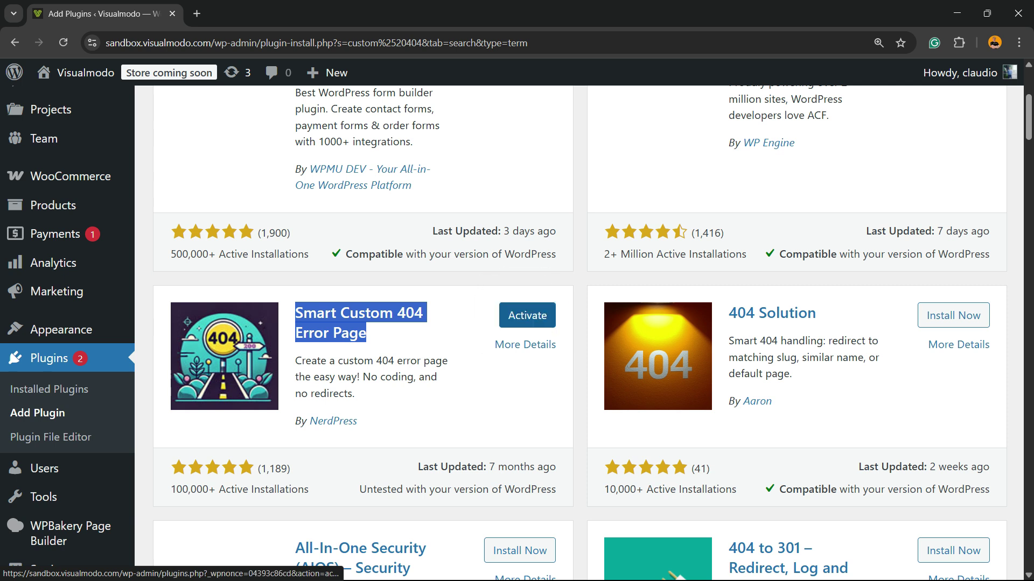
Activate Smart Custom 404 Error Page, confirm it in Installed Plugins, and open Appearance > 404 Error Page.
{"action": "left_click", "coordinate": [527, 316]}
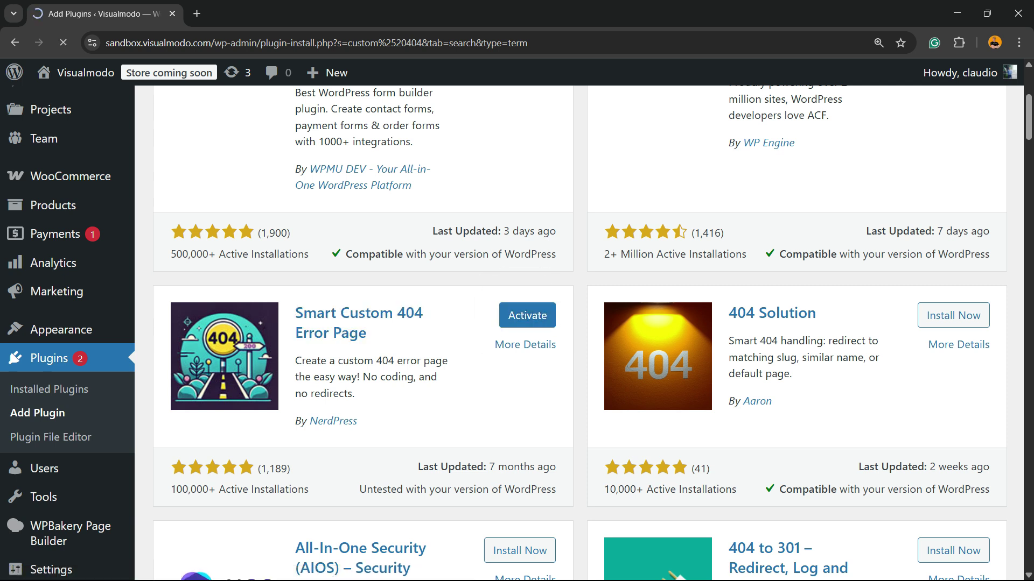
{"action": "scroll", "coordinate": [580, 334], "scroll_direction": "down", "scroll_amount": 5}
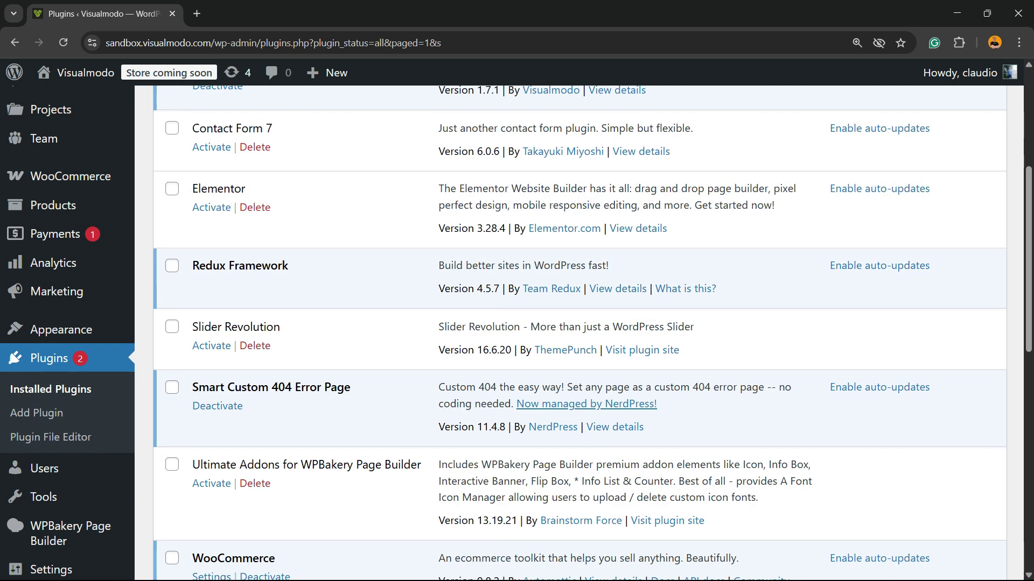
{"action": "scroll", "coordinate": [580, 334], "scroll_direction": "down", "scroll_amount": 3}
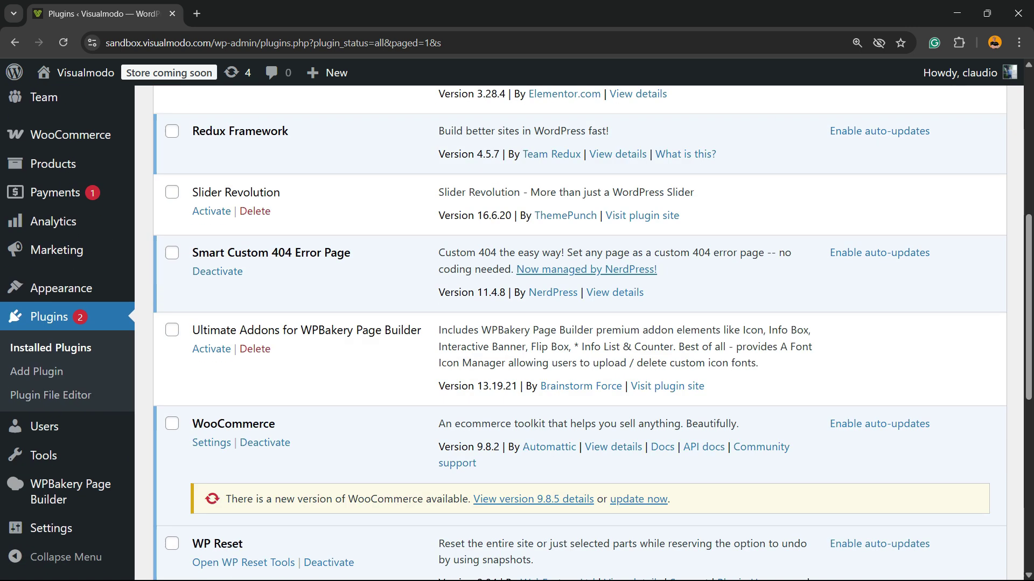
{"action": "scroll", "coordinate": [580, 334], "scroll_direction": "down", "scroll_amount": 4}
{"action": "scroll", "coordinate": [580, 334], "scroll_direction": "up", "scroll_amount": 4}
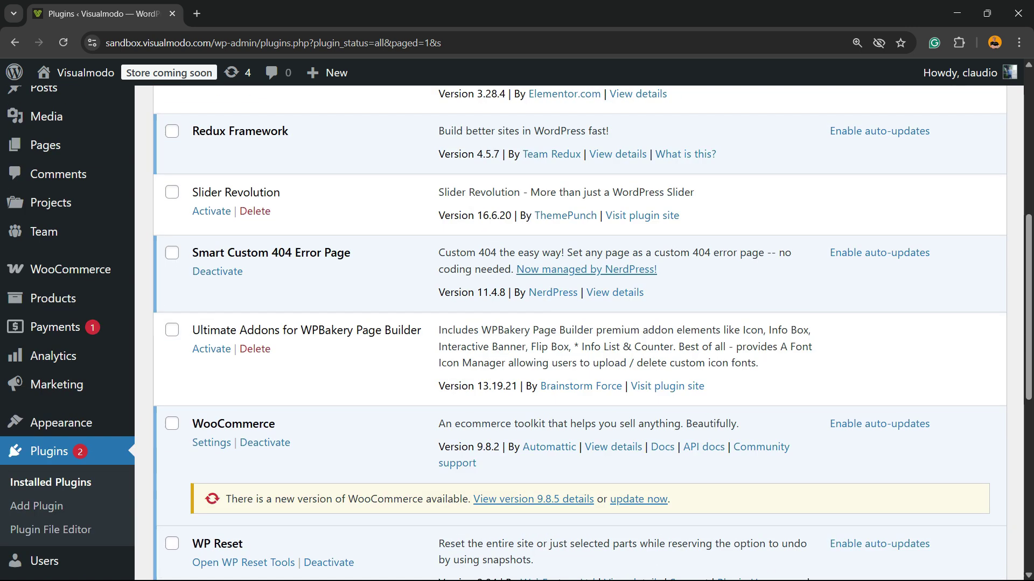
{"action": "triple_click", "coordinate": [248, 253]}
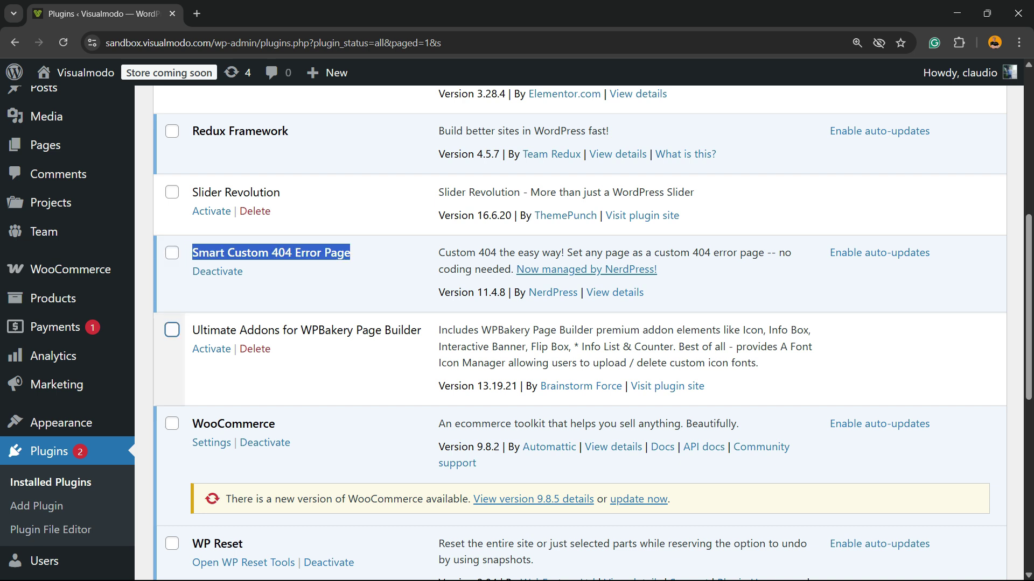
{"action": "mouse_move", "coordinate": [59, 422]}
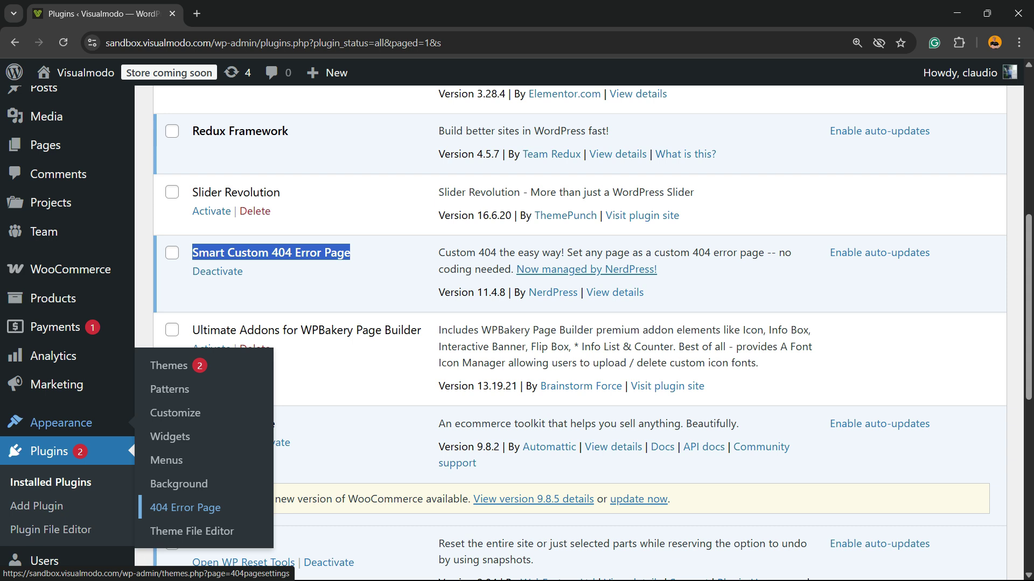
{"action": "left_click", "coordinate": [185, 507]}
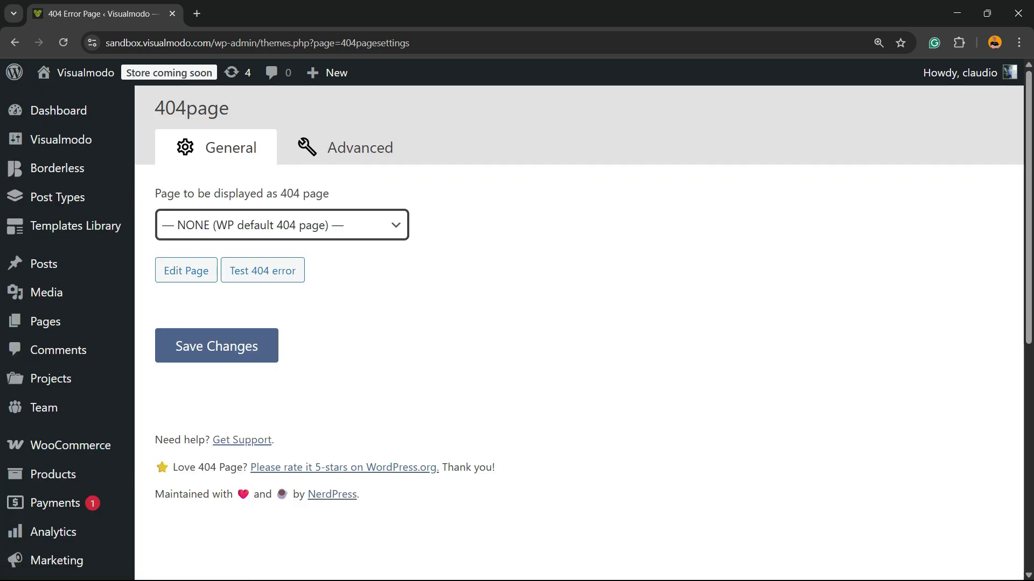
Set 'Page to be displayed as 404 page' to 404, then view the Advanced settings.
{"action": "left_click", "coordinate": [302, 225]}
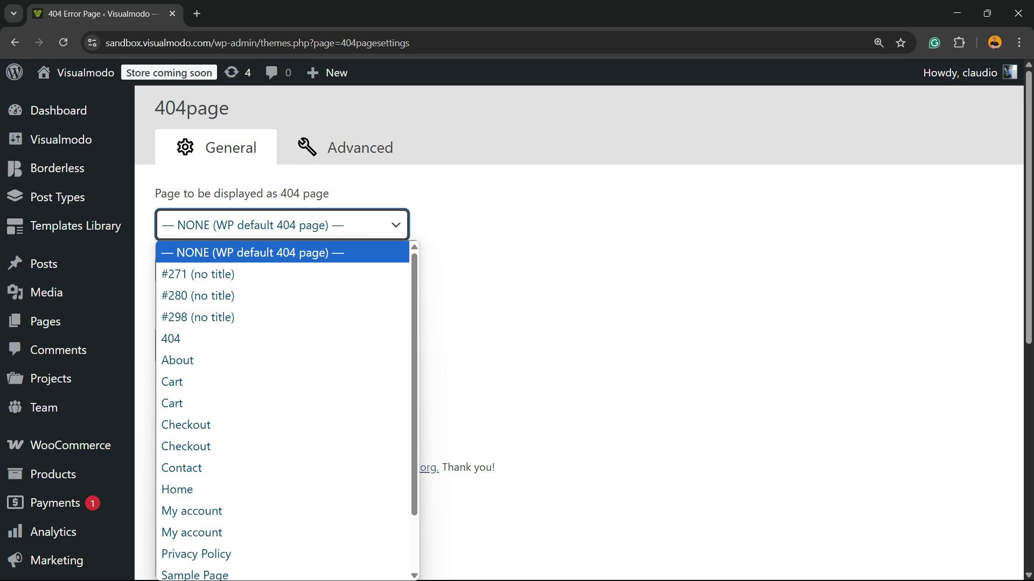
{"action": "key", "text": "Down"}
{"action": "key", "text": "Down"}
{"action": "key", "text": "Down"}
{"action": "key", "text": "Down"}
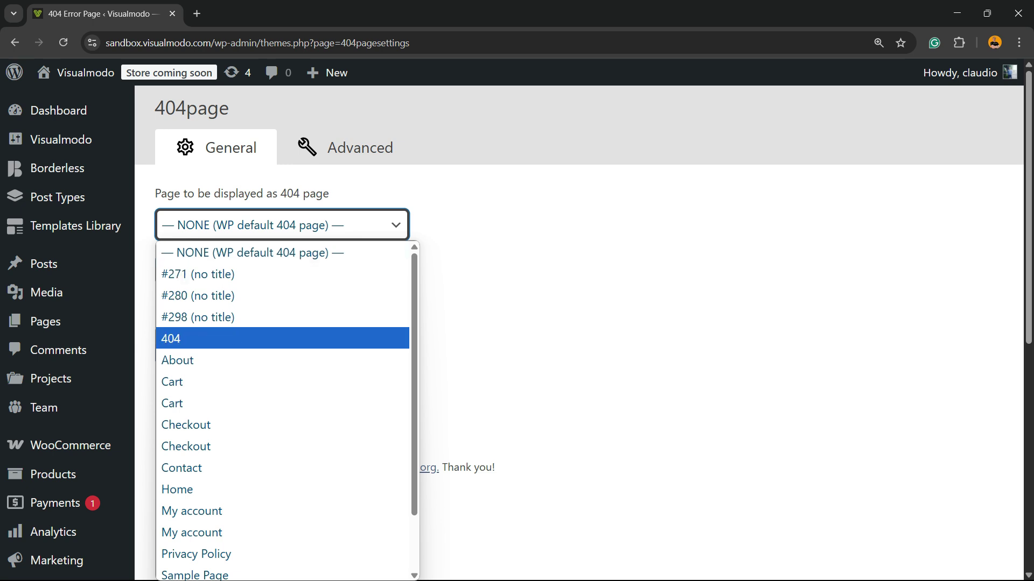
{"action": "key", "text": "Return"}
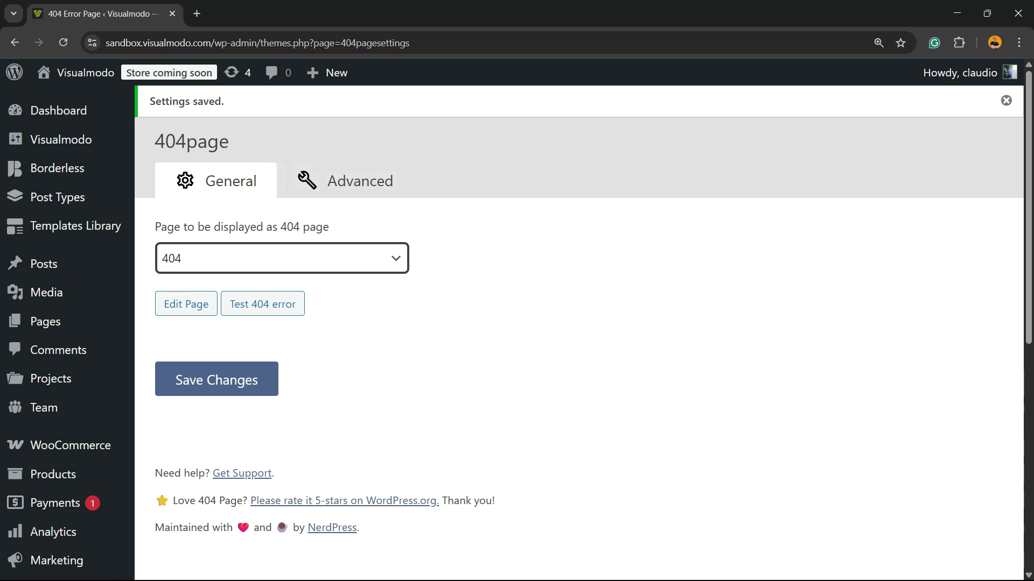
{"action": "key", "text": "space"}
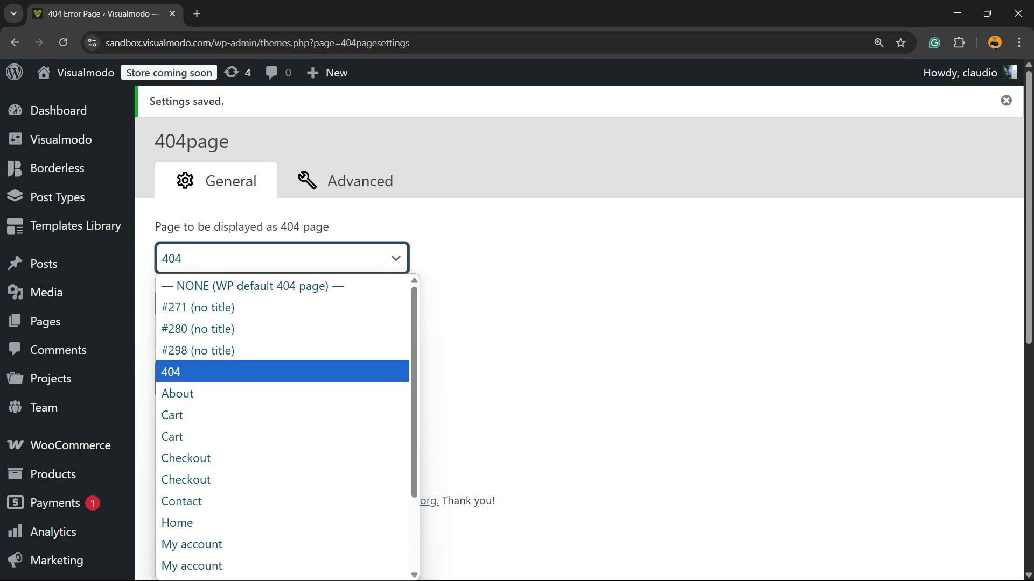
{"action": "key", "text": "Escape"}
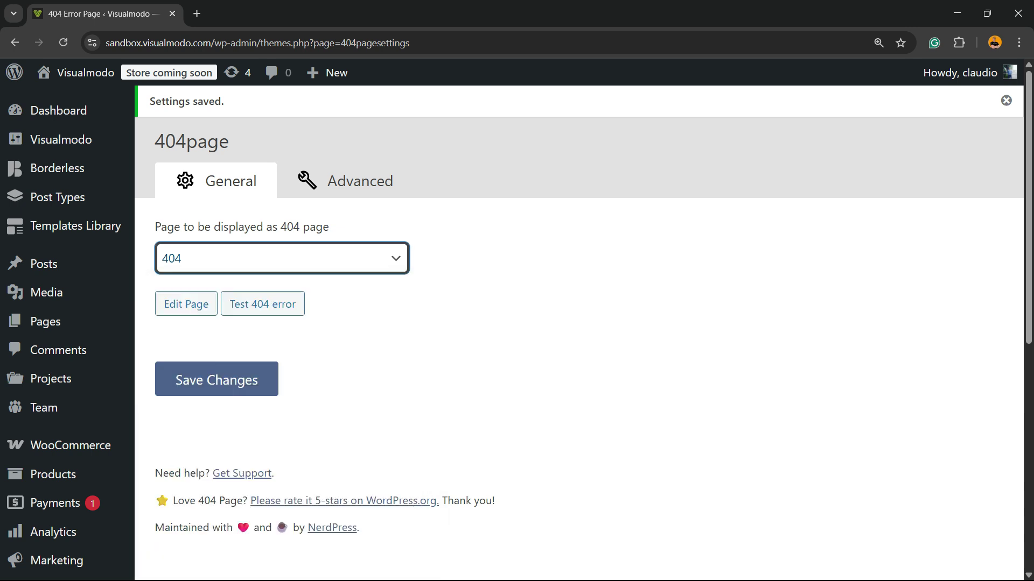
{"action": "left_click", "coordinate": [345, 181]}
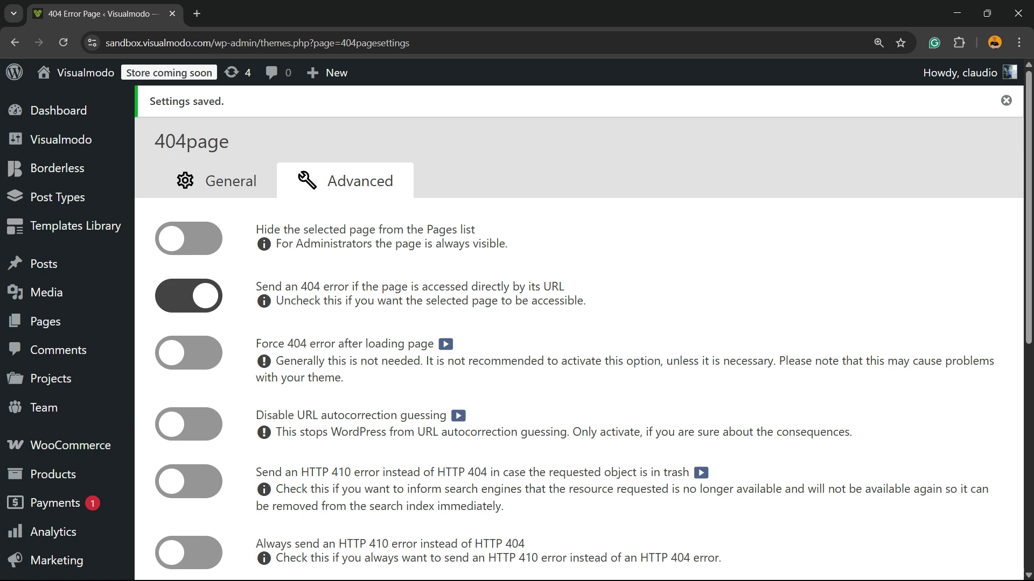
{"action": "scroll", "coordinate": [579, 334], "scroll_direction": "down", "scroll_amount": 6}
{"action": "scroll", "coordinate": [579, 334], "scroll_direction": "up", "scroll_amount": 4}
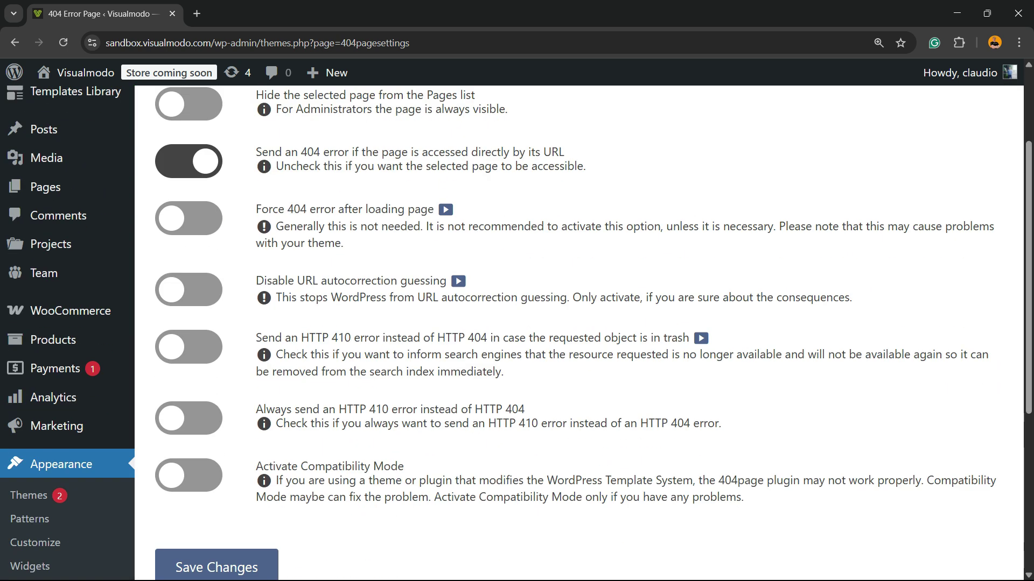
{"action": "scroll", "coordinate": [216, 431], "scroll_direction": "down", "scroll_amount": 3}
{"action": "left_click", "coordinate": [216, 431]}
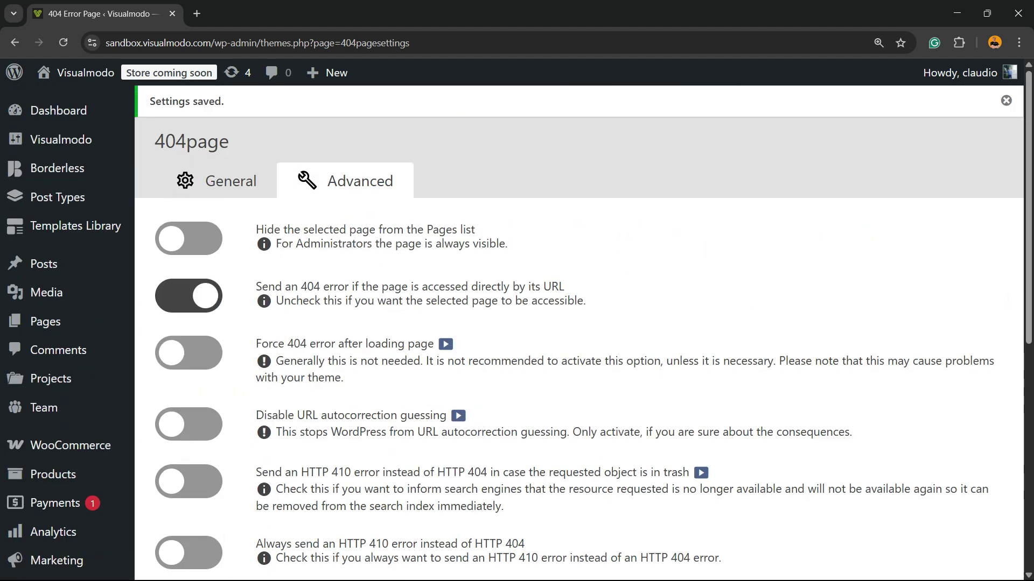
{"action": "left_click", "coordinate": [217, 181]}
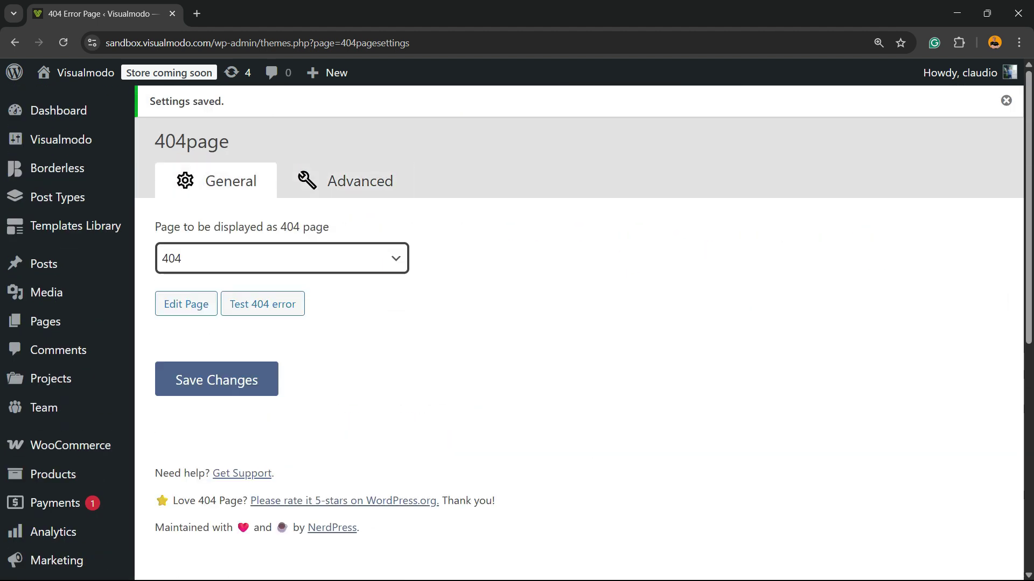